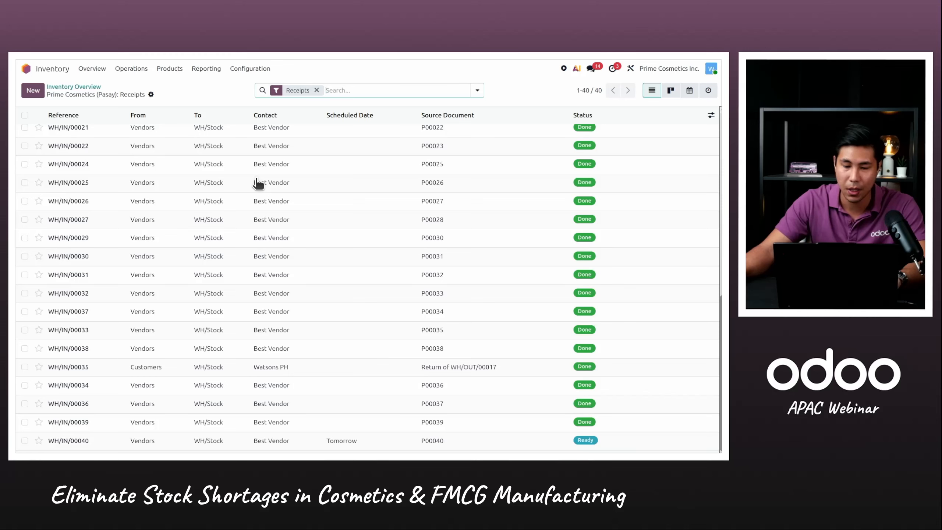
Open the Best Vendor receipt with Ready status, pass its Receiving Raw Materials quality check, and validate the receipt
{"action": "left_click", "coordinate": [371, 441]}
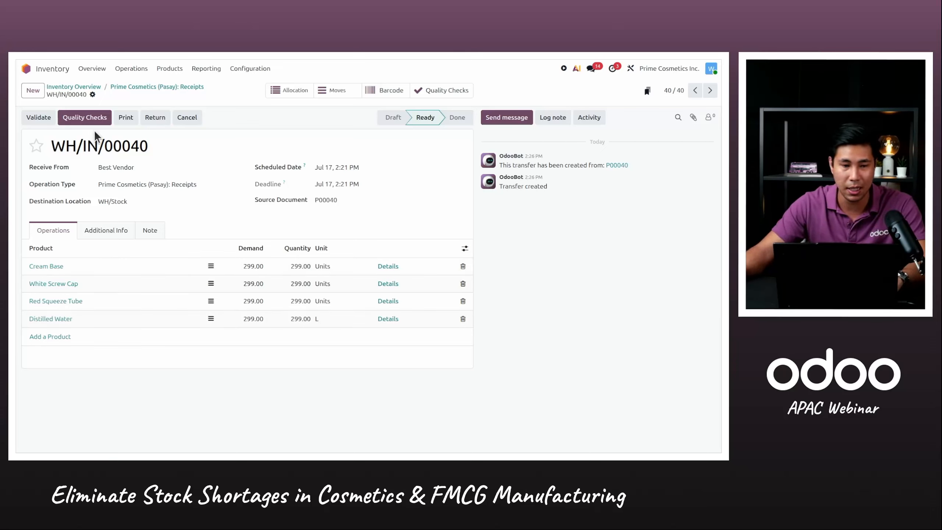
{"action": "left_click", "coordinate": [79, 118]}
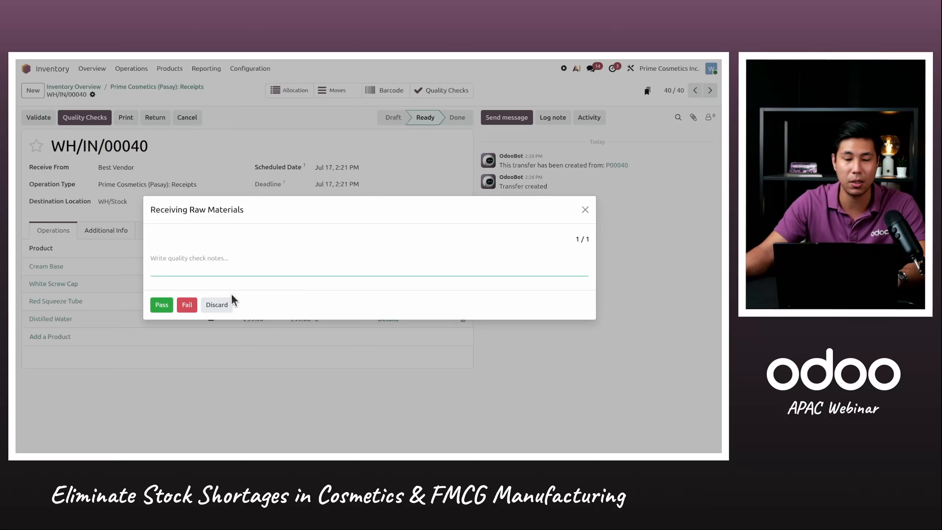
{"action": "left_click", "coordinate": [161, 305]}
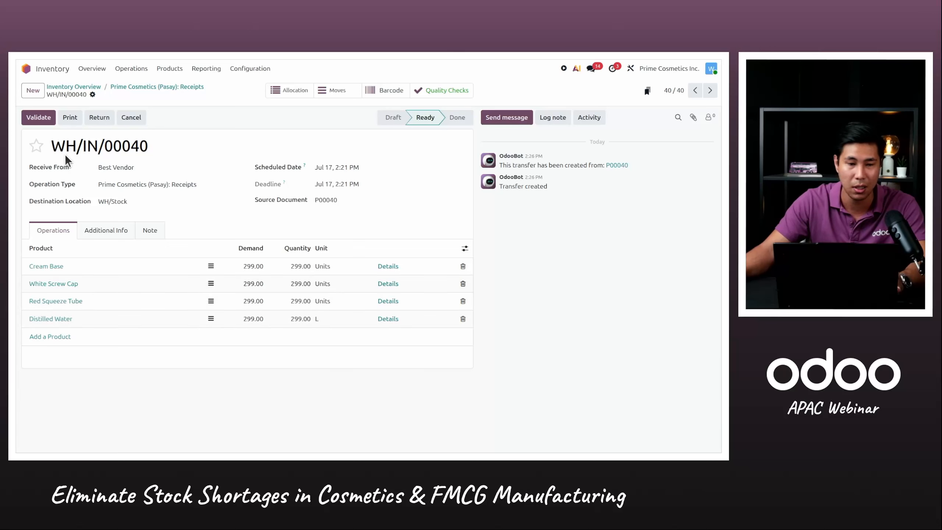
{"action": "left_click", "coordinate": [39, 118]}
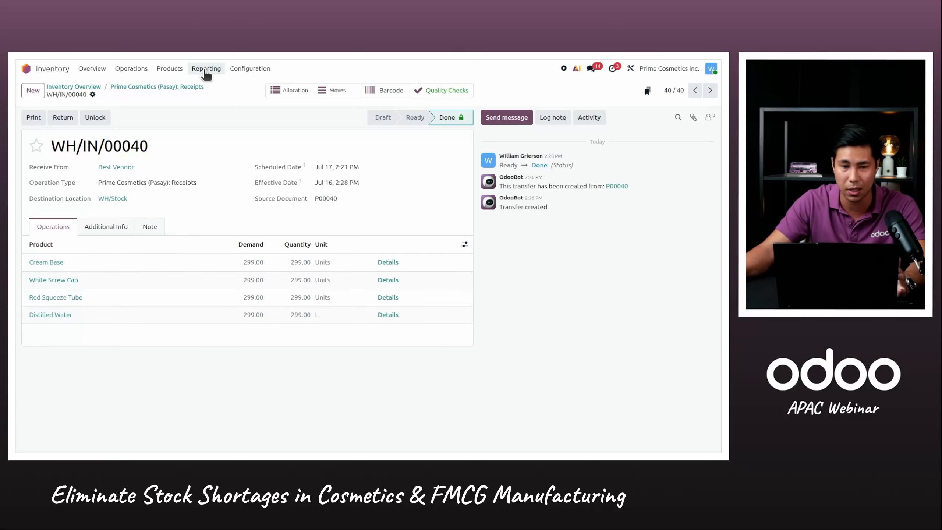
Review the stock report for the Prime Cosmetics (Pasay) warehouse, limited to the Raw Materials category
{"action": "left_click", "coordinate": [207, 70]}
{"action": "left_click", "coordinate": [208, 86]}
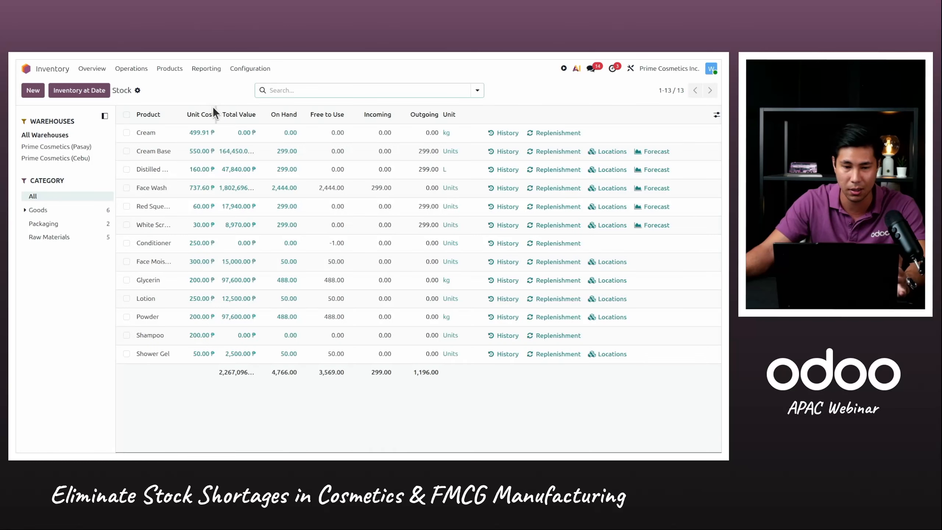
{"action": "left_click", "coordinate": [87, 146]}
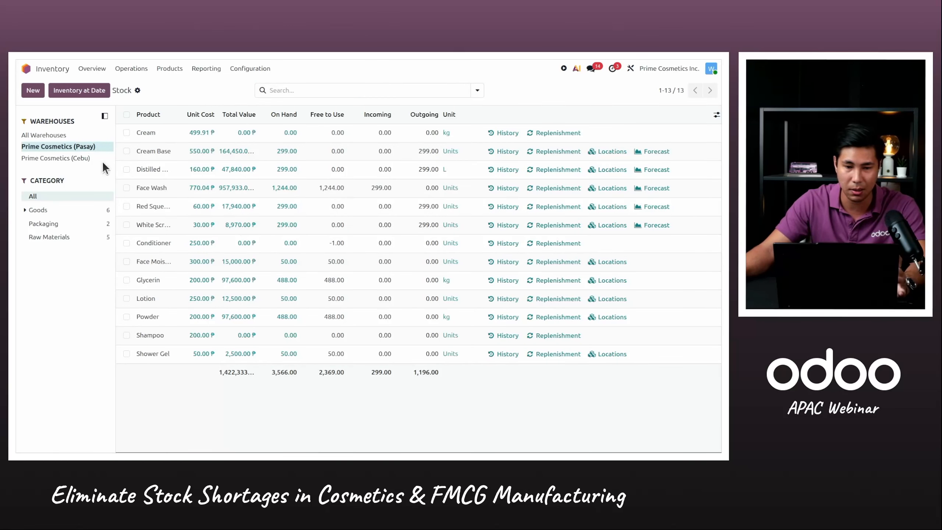
{"action": "left_click", "coordinate": [68, 237]}
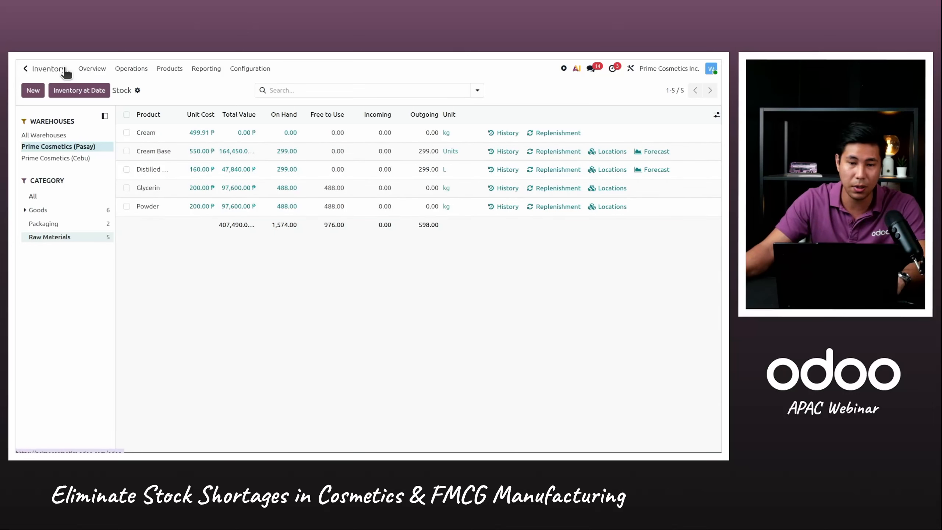
Switch to the Manufacturing app, open the confirmed Face Wash manufacturing order, and plan it
{"action": "left_click", "coordinate": [49, 69]}
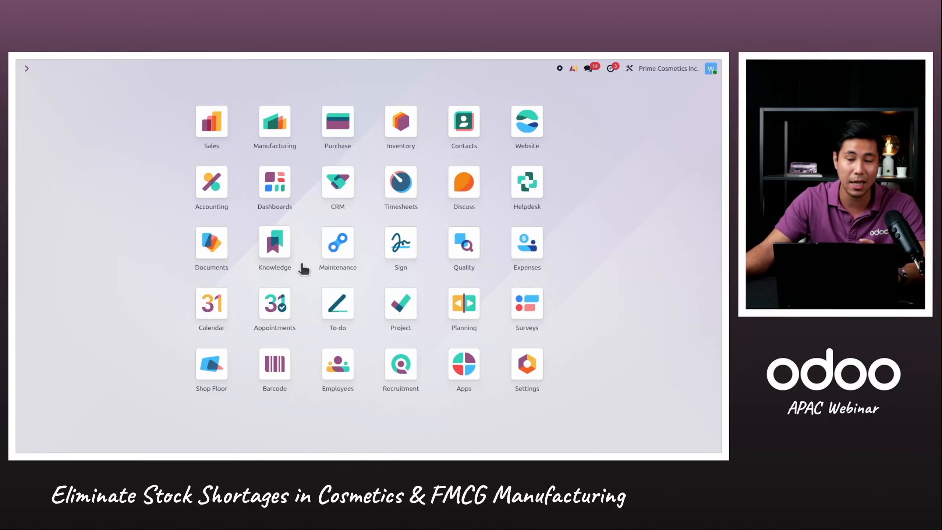
{"action": "left_click", "coordinate": [285, 123]}
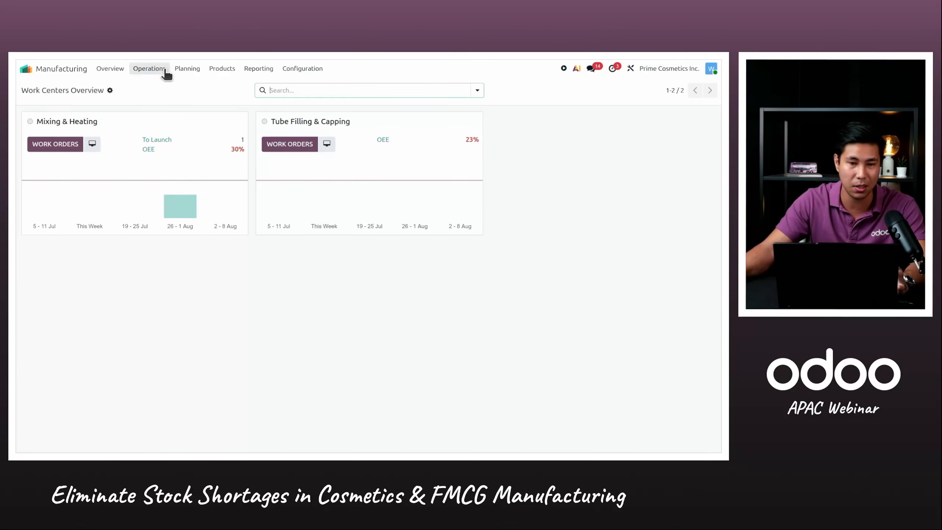
{"action": "left_click", "coordinate": [166, 71]}
{"action": "left_click", "coordinate": [175, 89]}
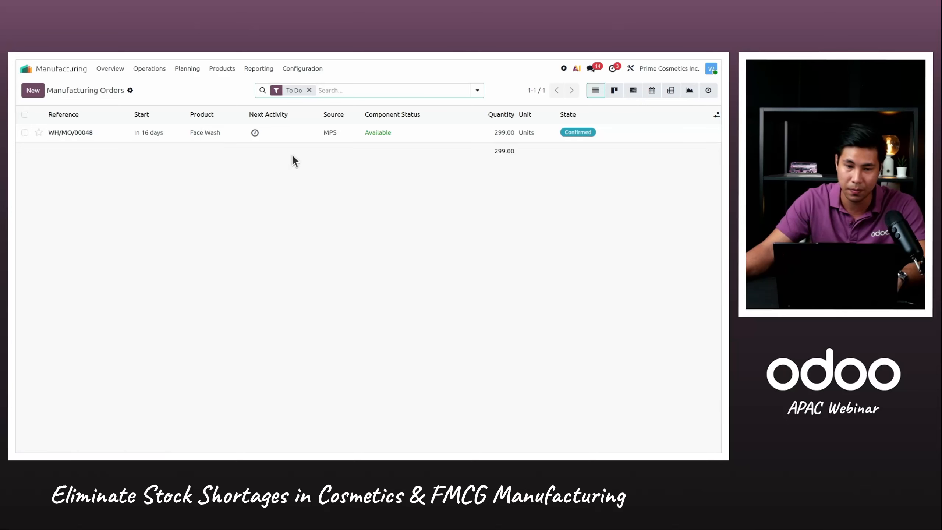
{"action": "left_click", "coordinate": [290, 139]}
{"action": "left_click", "coordinate": [409, 137]}
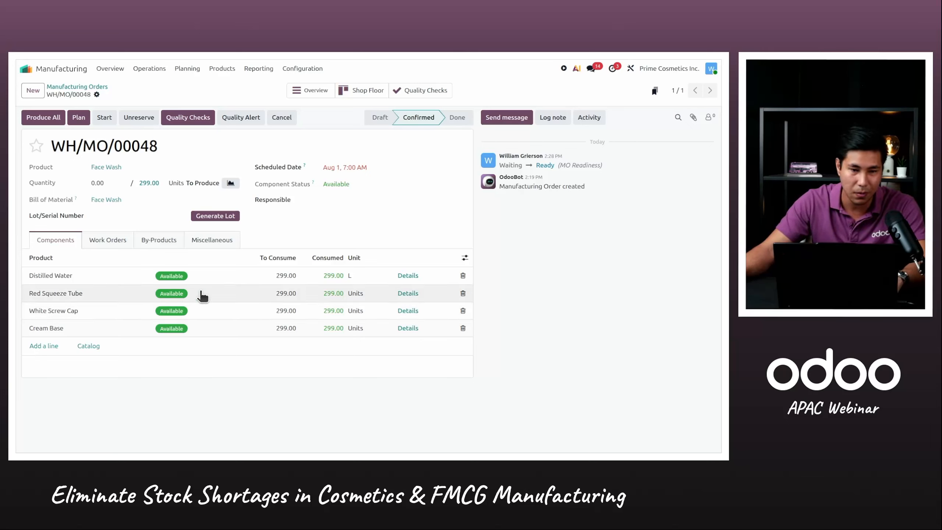
{"action": "left_click", "coordinate": [78, 118]}
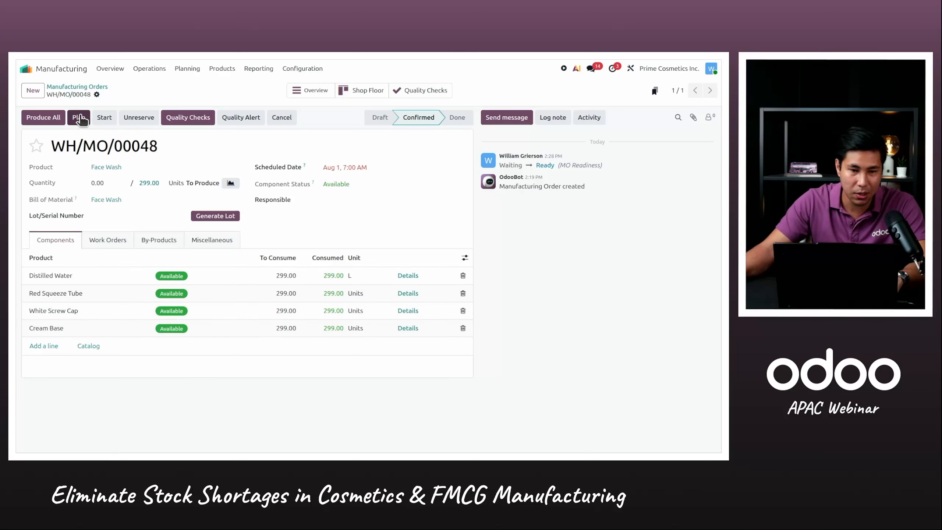
Assign the third listed employee to the order's Mixing & Emulsification work order and save it
{"action": "left_click", "coordinate": [109, 240]}
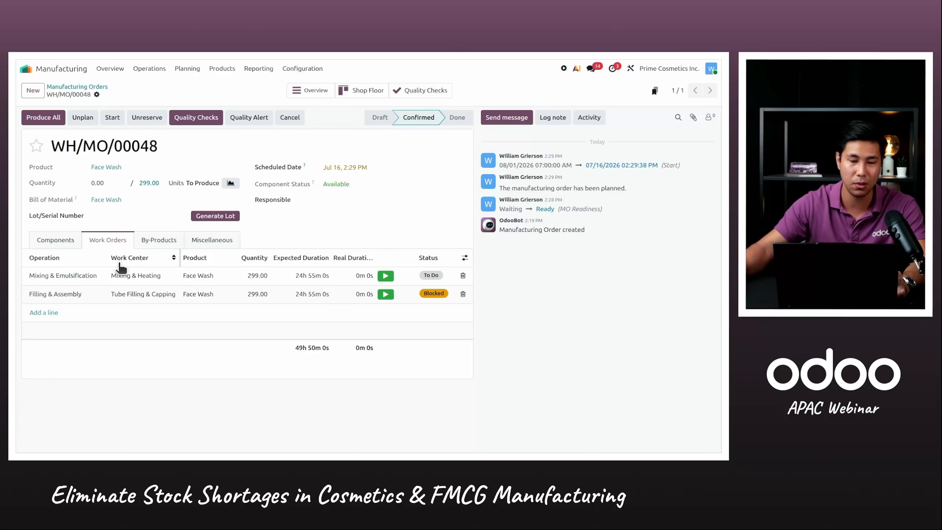
{"action": "left_click", "coordinate": [107, 276]}
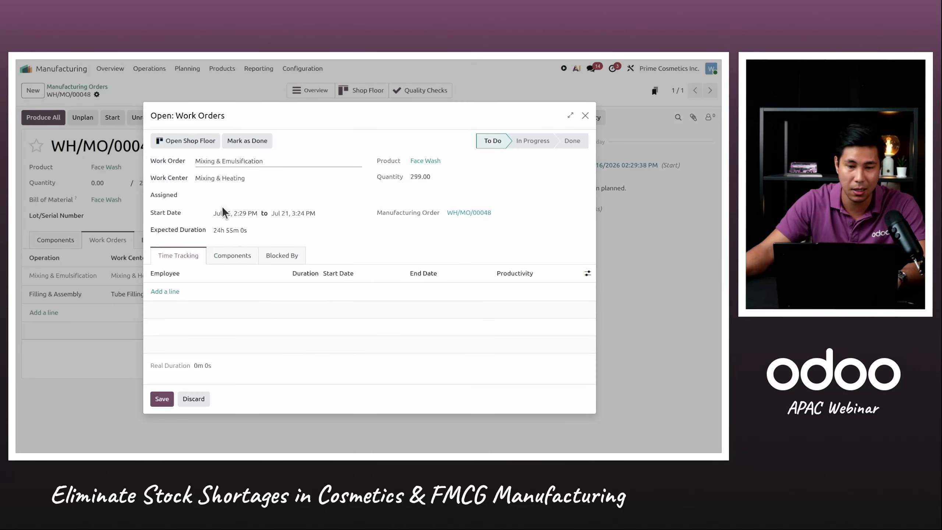
{"action": "left_click", "coordinate": [224, 194]}
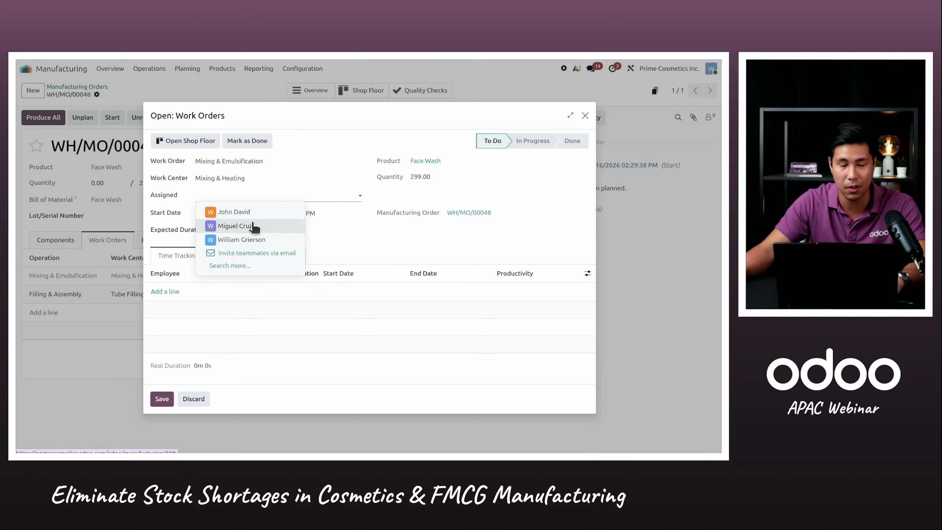
{"action": "left_click", "coordinate": [263, 240]}
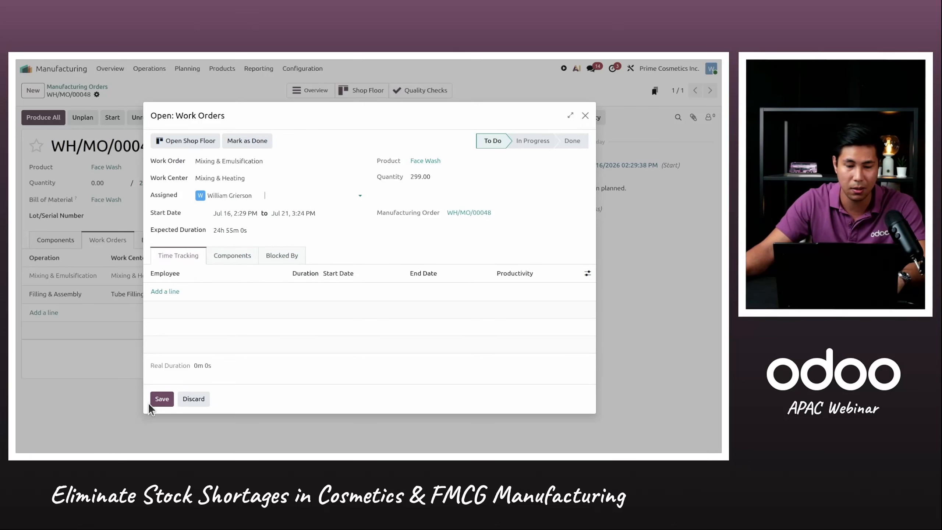
{"action": "left_click", "coordinate": [161, 398]}
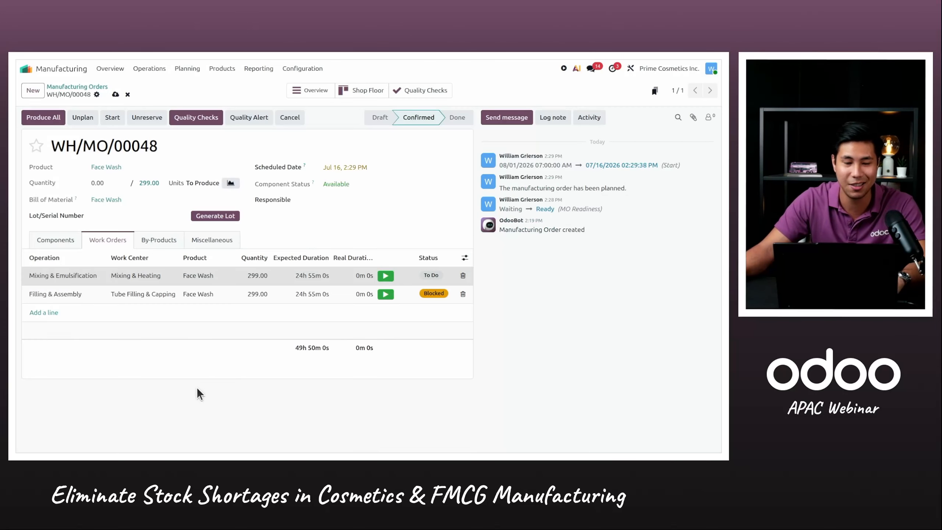
Assign the same employee to the Filling & Assembly work order and save it
{"action": "left_click", "coordinate": [113, 295]}
{"action": "left_click", "coordinate": [244, 197]}
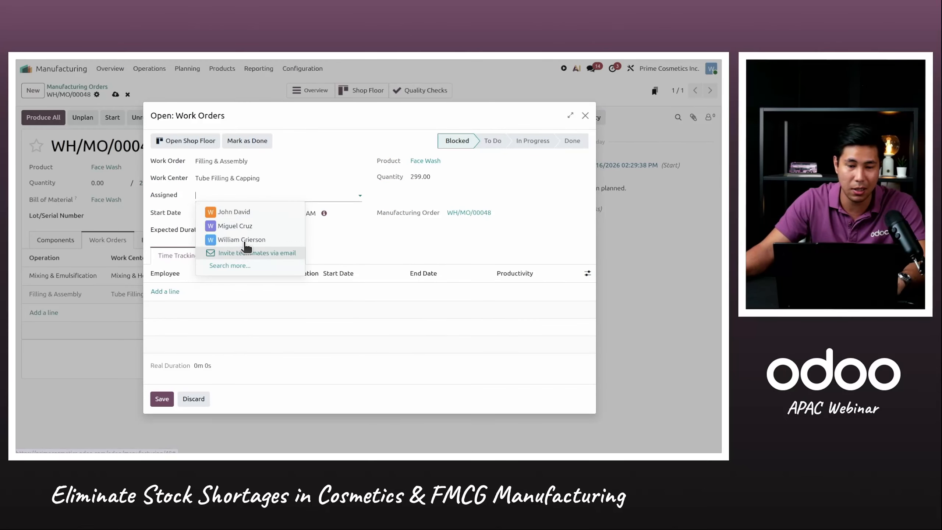
{"action": "left_click", "coordinate": [252, 241]}
{"action": "left_click", "coordinate": [162, 399]}
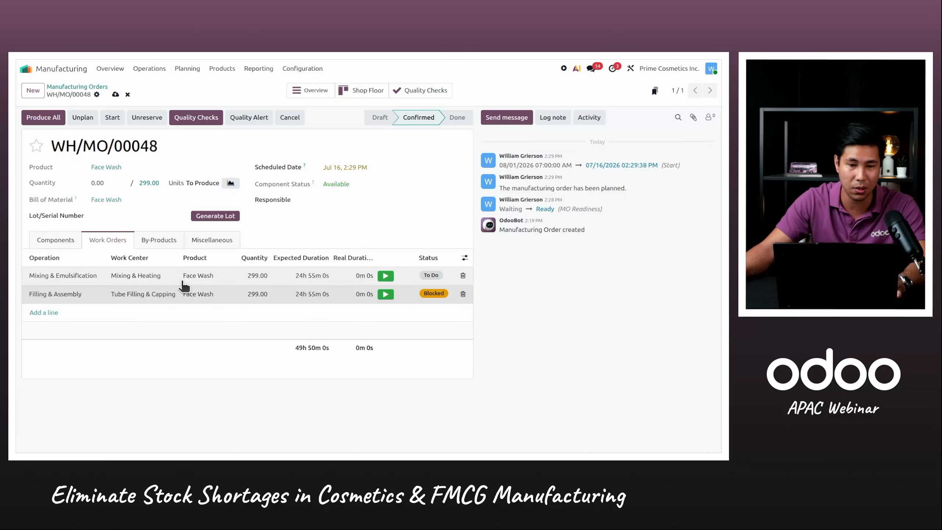
Start the Face Wash manufacturing order and show the operator's own work orders for it in Shop Floor
{"action": "left_click", "coordinate": [112, 118]}
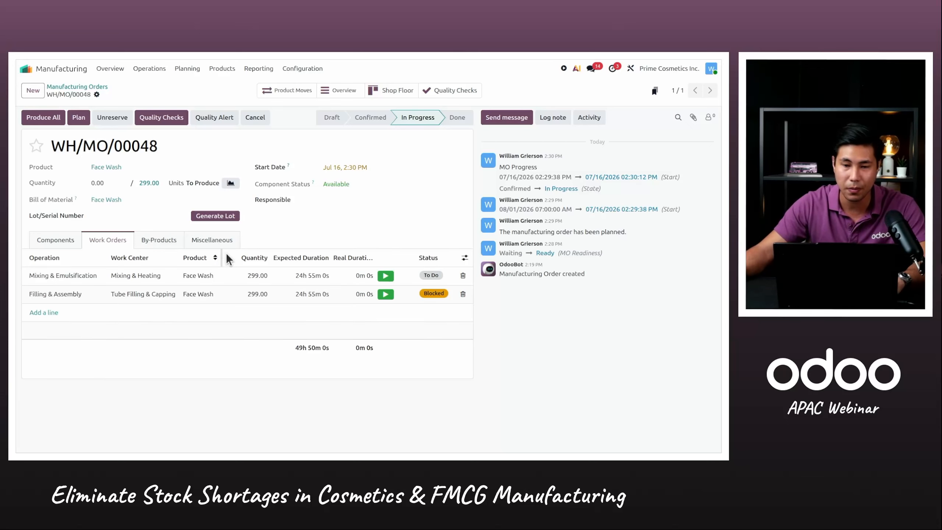
{"action": "left_click", "coordinate": [396, 90]}
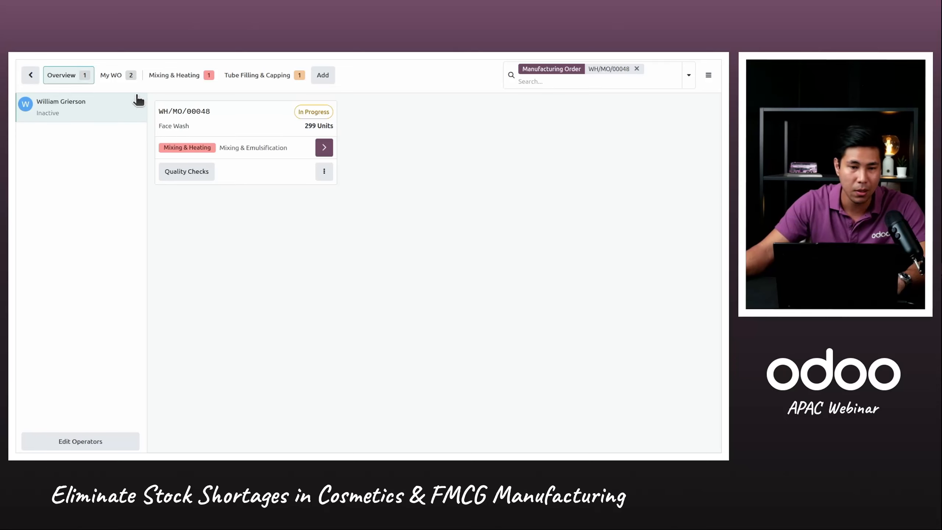
{"action": "left_click", "coordinate": [129, 81]}
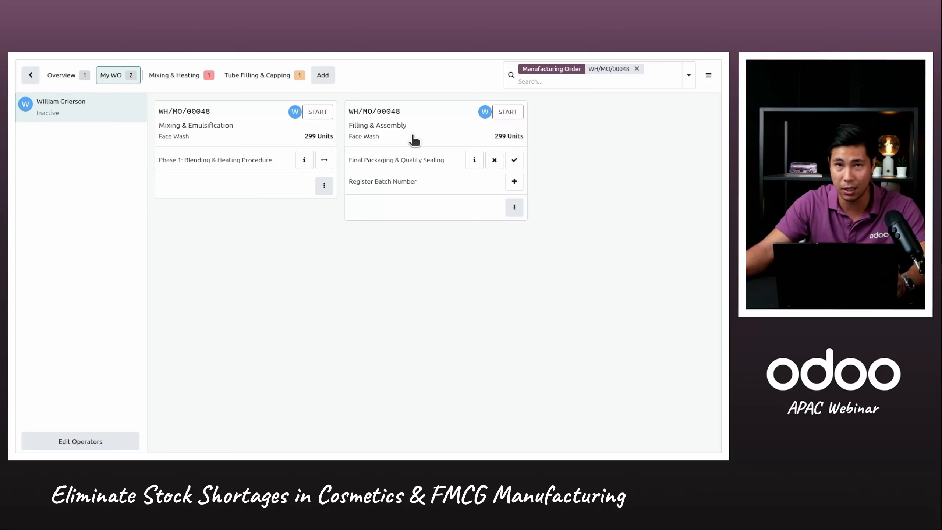
Start the Mixing & Emulsification work order at the Mixing & Heating work center and review its Phase 1: Blending & Heating Procedure worksheet
{"action": "left_click", "coordinate": [201, 80]}
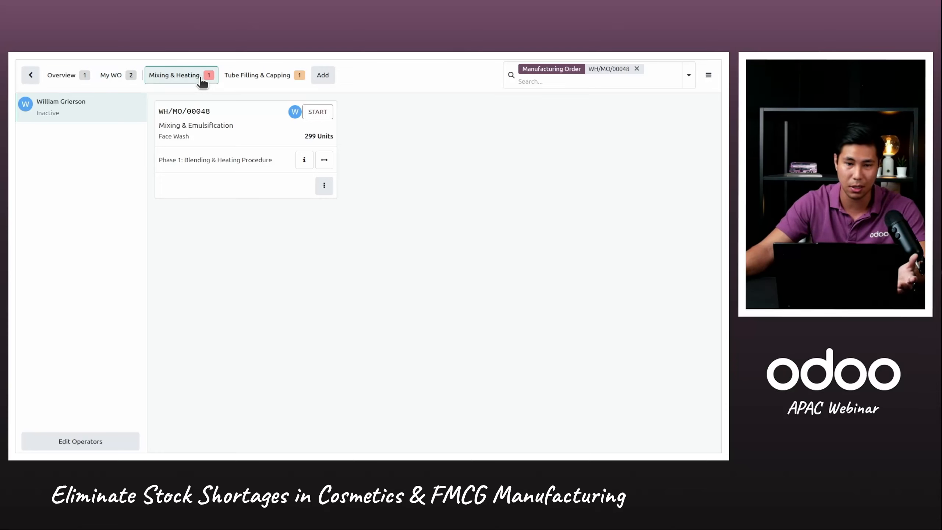
{"action": "left_click", "coordinate": [308, 114]}
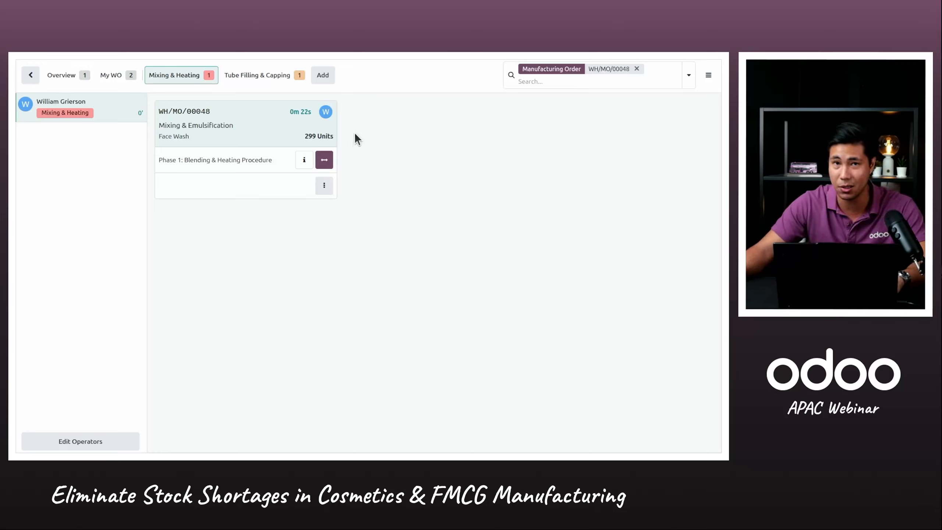
{"action": "left_click", "coordinate": [304, 161]}
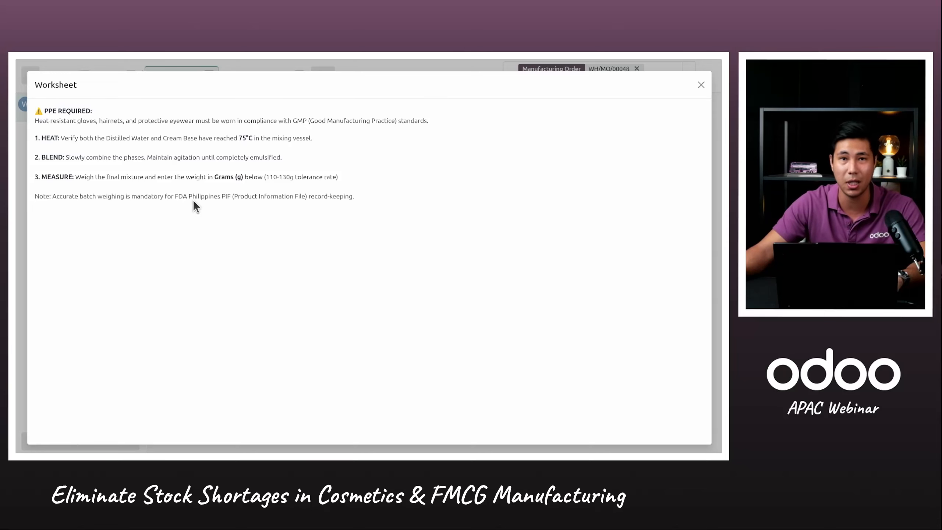
{"action": "left_click", "coordinate": [702, 86]}
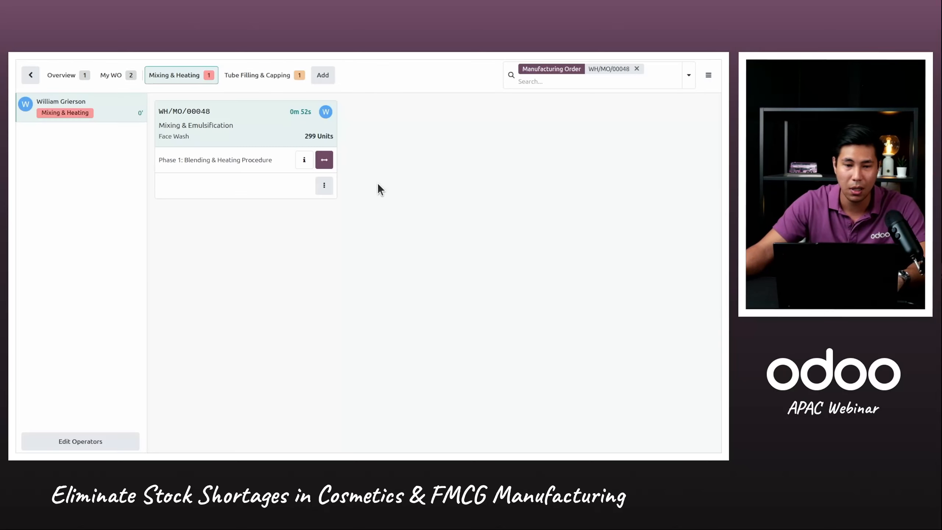